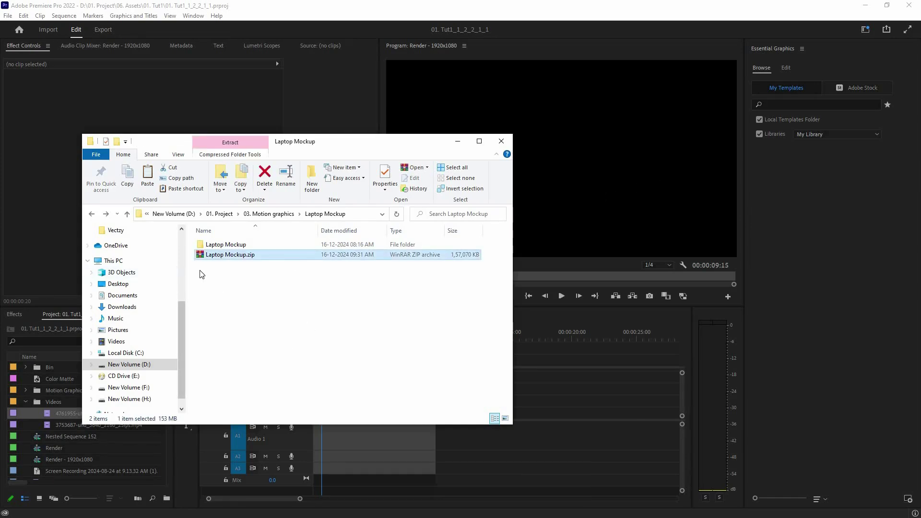
- Open the extracted Laptop Mockup folder and look through the template files in its MOGRT subfolder
{"action": "left_click", "coordinate": [224, 245]}
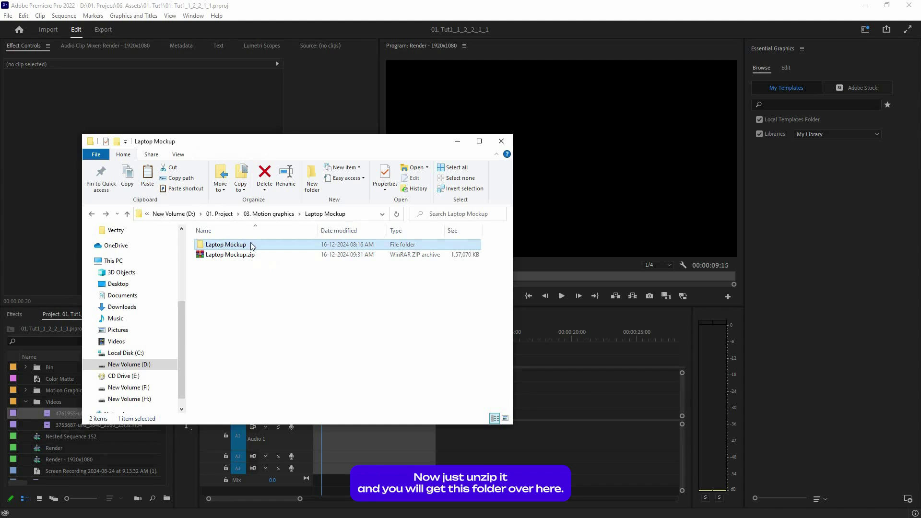
{"action": "double_click", "coordinate": [224, 247]}
{"action": "left_click_drag", "start_coordinate": [225, 262], "coordinate": [219, 237]}
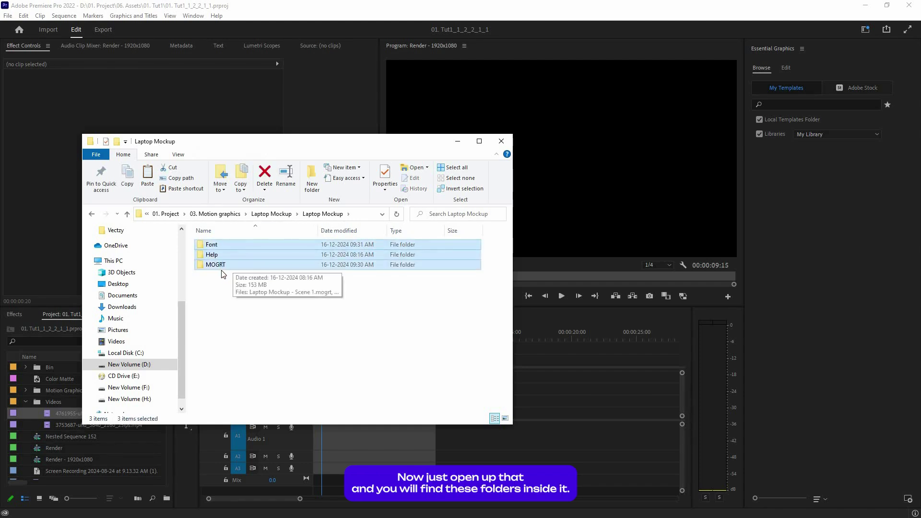
{"action": "left_click", "coordinate": [227, 267]}
{"action": "left_click", "coordinate": [226, 266]}
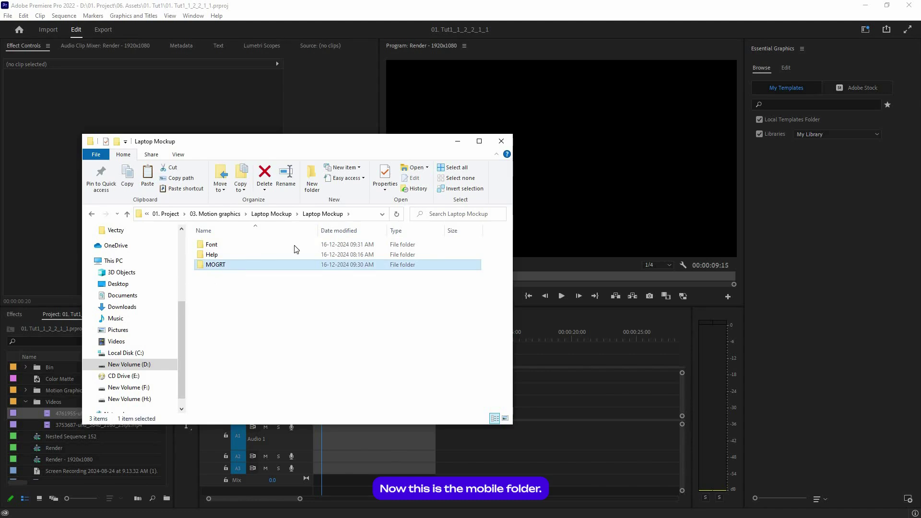
{"action": "key", "text": "Return"}
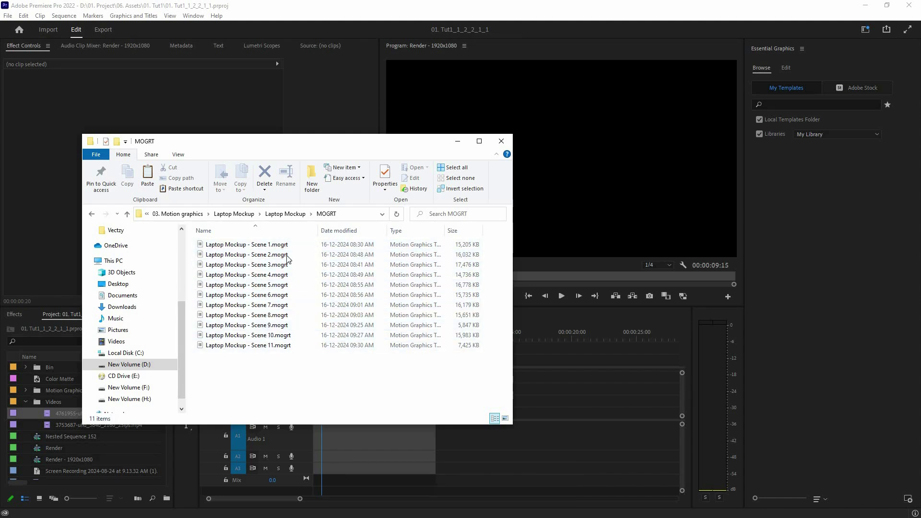
{"action": "left_click_drag", "start_coordinate": [287, 377], "coordinate": [253, 242]}
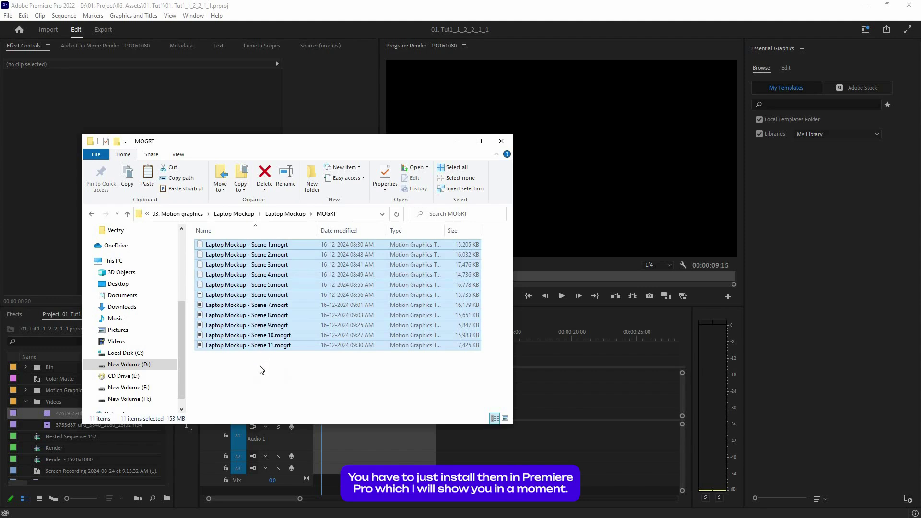
{"action": "left_click", "coordinate": [268, 367]}
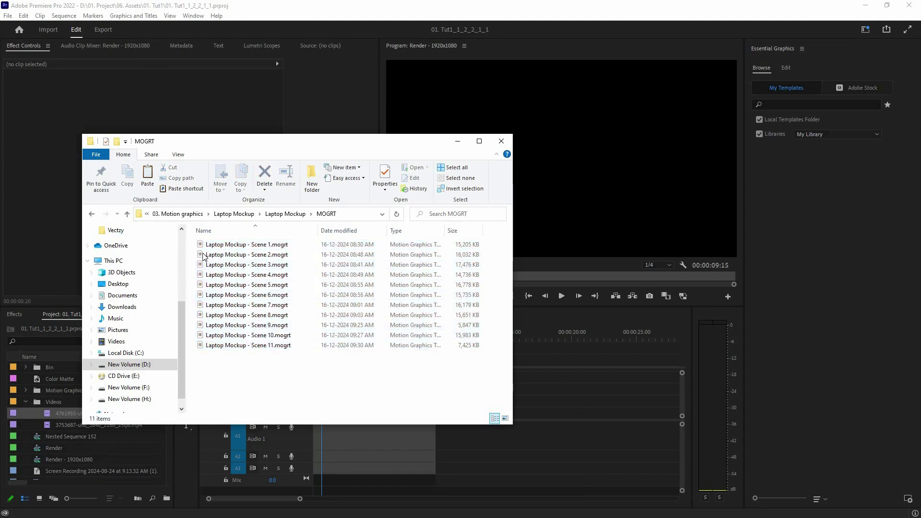
- Open Font.txt from the Font folder, view the font's download link, and close the file
{"action": "key", "text": "alt+Up"}
{"action": "left_click", "coordinate": [226, 246]}
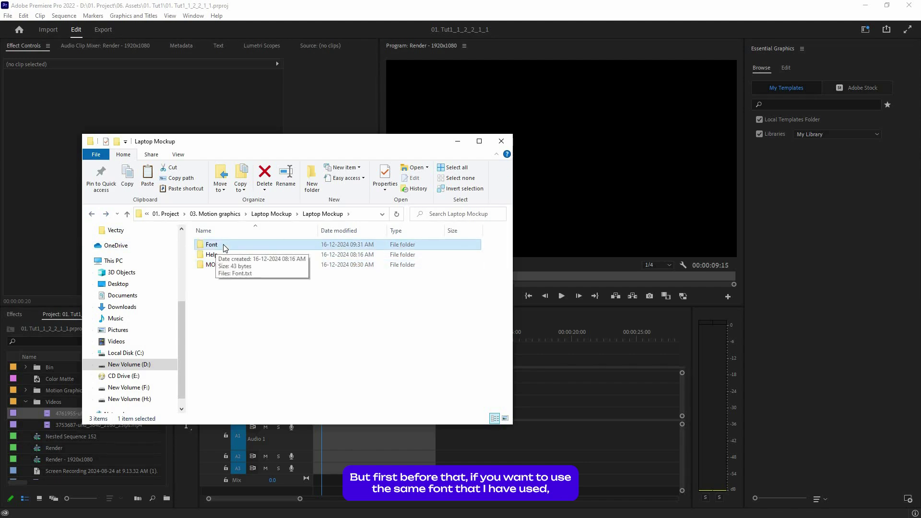
{"action": "double_click", "coordinate": [214, 245]}
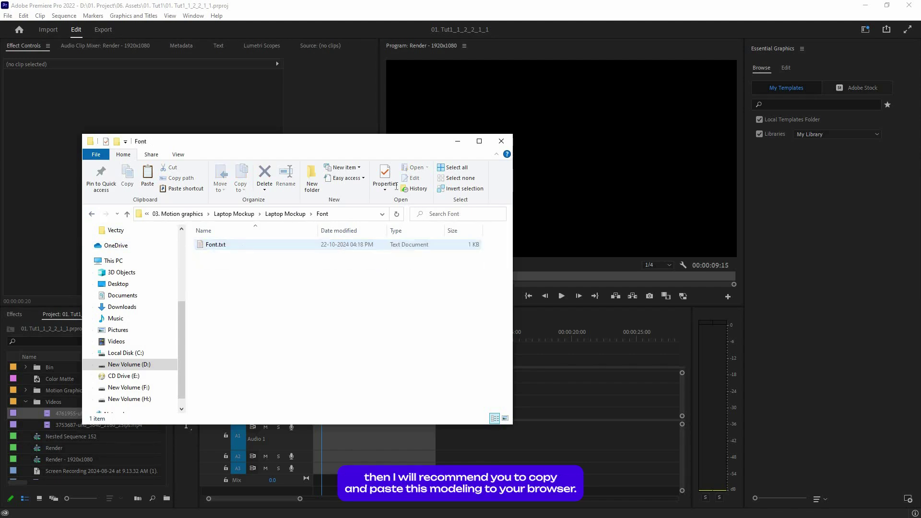
{"action": "right_click", "coordinate": [216, 245]}
{"action": "left_click", "coordinate": [240, 254]}
{"action": "left_click_drag", "start_coordinate": [423, 141], "coordinate": [339, 142]}
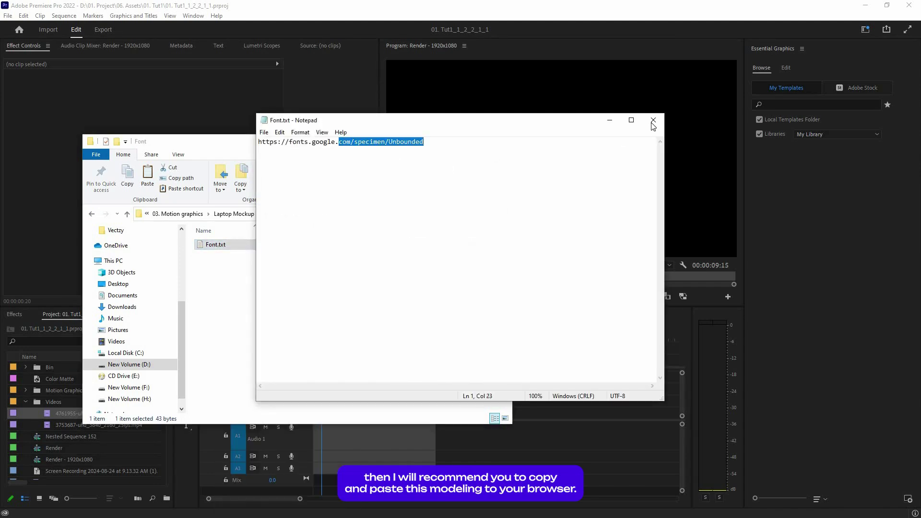
{"action": "key", "text": "shift+Home"}
{"action": "key", "text": "alt+F4"}
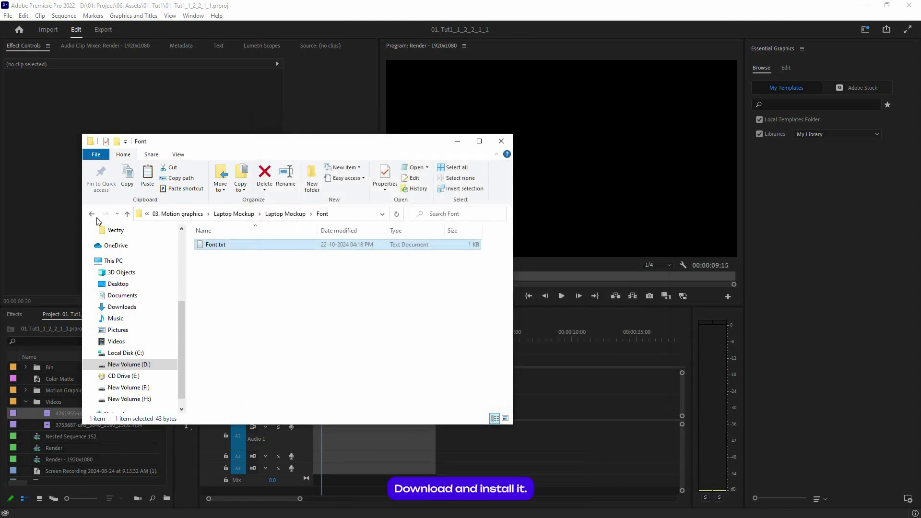
- Install all the Laptop Mockup scene files from the MOGRT folder into Premiere Pro's Essential Graphics templates
{"action": "left_click", "coordinate": [92, 213]}
{"action": "left_click", "coordinate": [218, 265]}
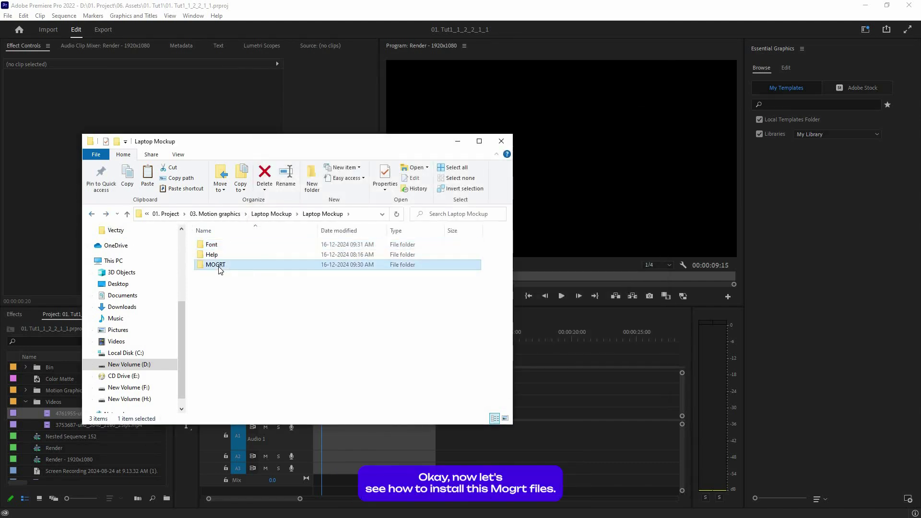
{"action": "key", "text": "Return"}
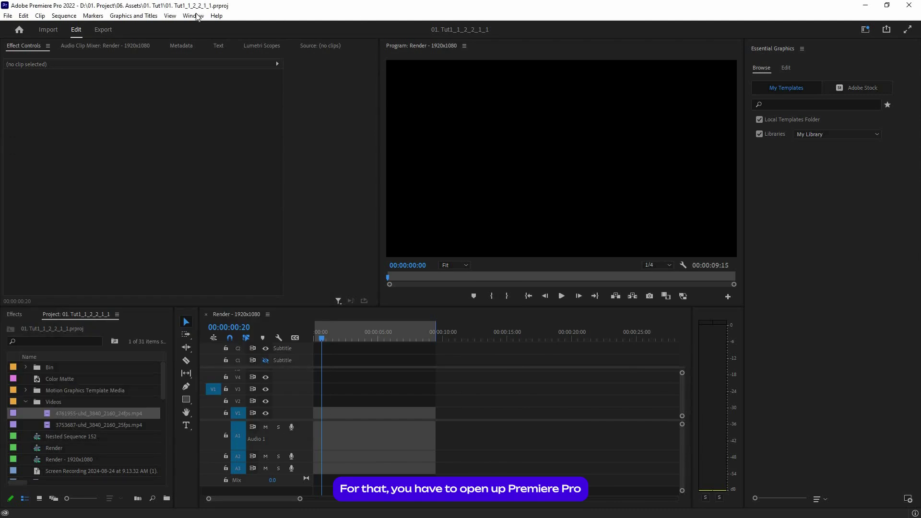
{"action": "left_click", "coordinate": [195, 16]}
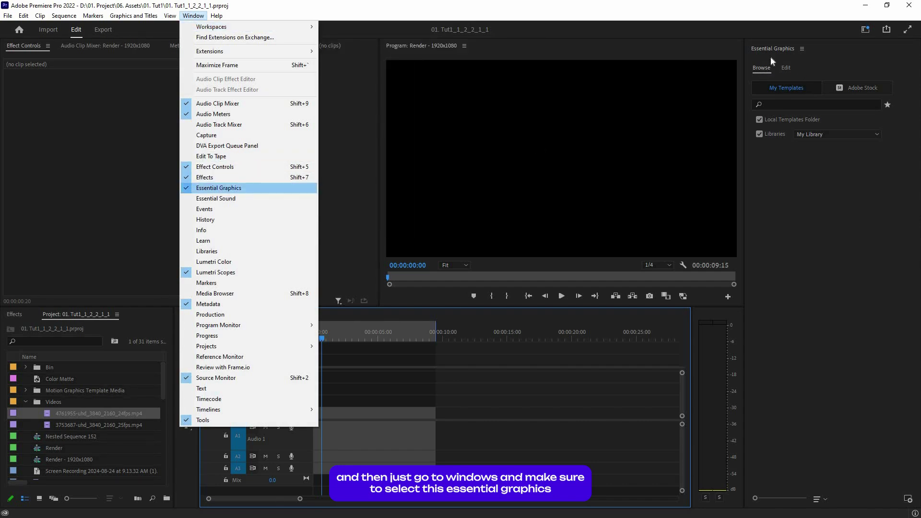
{"action": "left_click", "coordinate": [757, 72]}
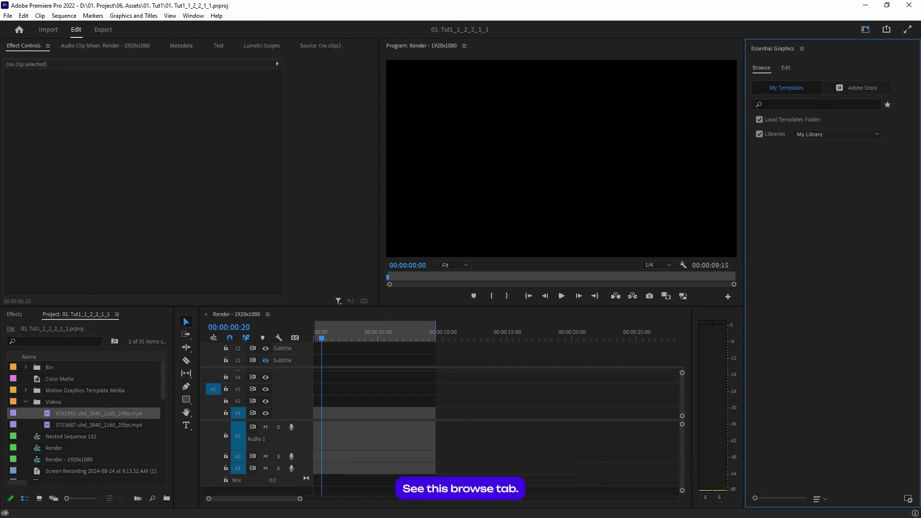
{"action": "key", "text": "alt+Tab"}
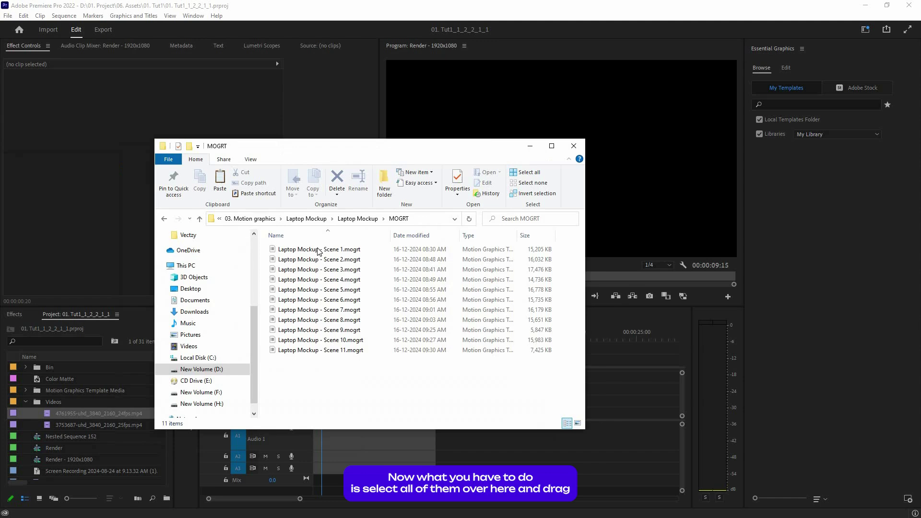
{"action": "left_click_drag", "start_coordinate": [367, 359], "coordinate": [881, 205]}
{"action": "left_click_drag", "start_coordinate": [482, 149], "coordinate": [448, 152]}
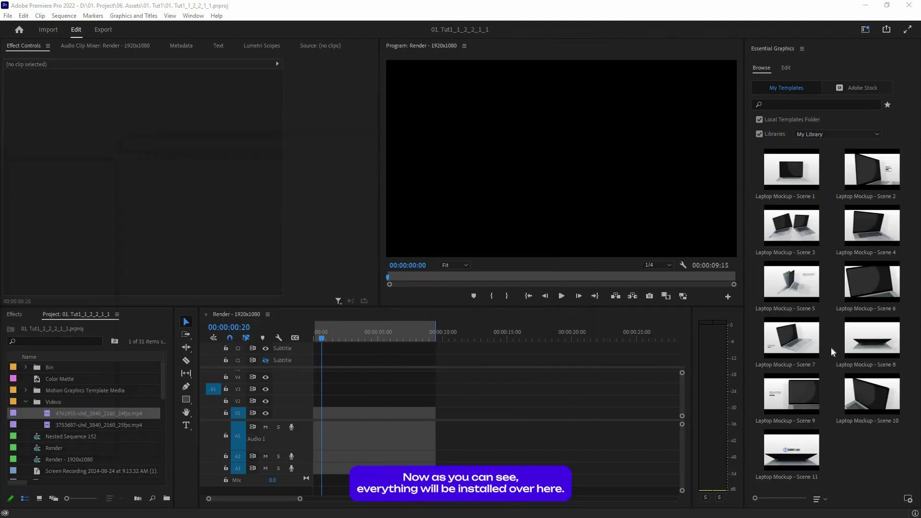
- Place the Laptop Mockup - Scene 1 template at the start of track V1, keeping the existing sequence settings, and play it
{"action": "left_click_drag", "start_coordinate": [341, 334], "coordinate": [314, 335]}
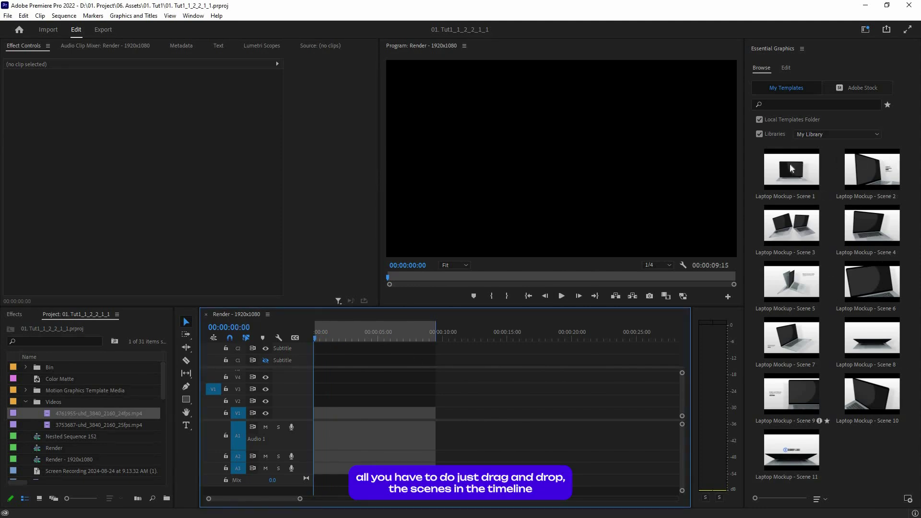
{"action": "left_click_drag", "start_coordinate": [792, 169], "coordinate": [317, 419]}
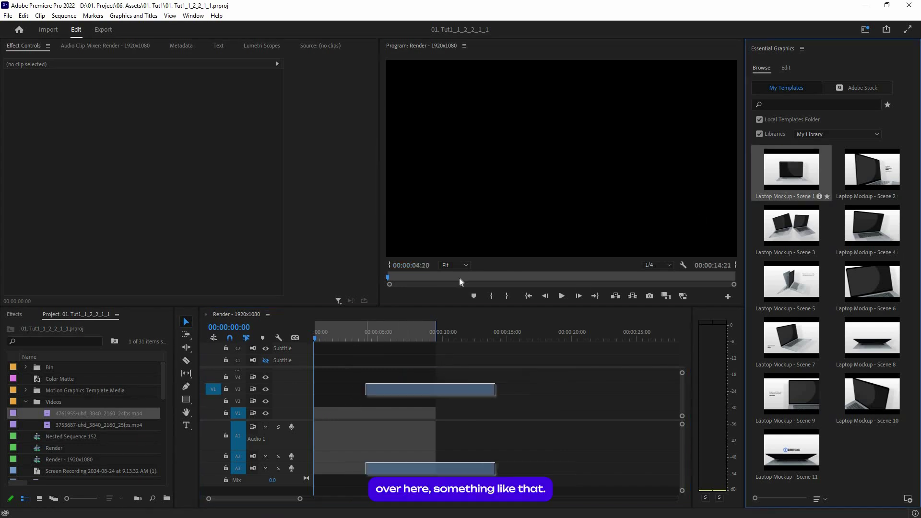
{"action": "left_click", "coordinate": [539, 283]}
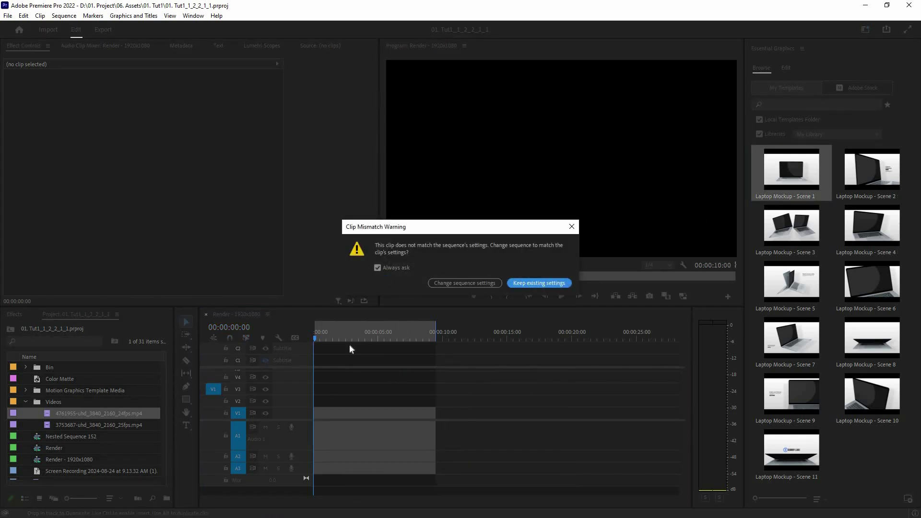
{"action": "key", "text": "space"}
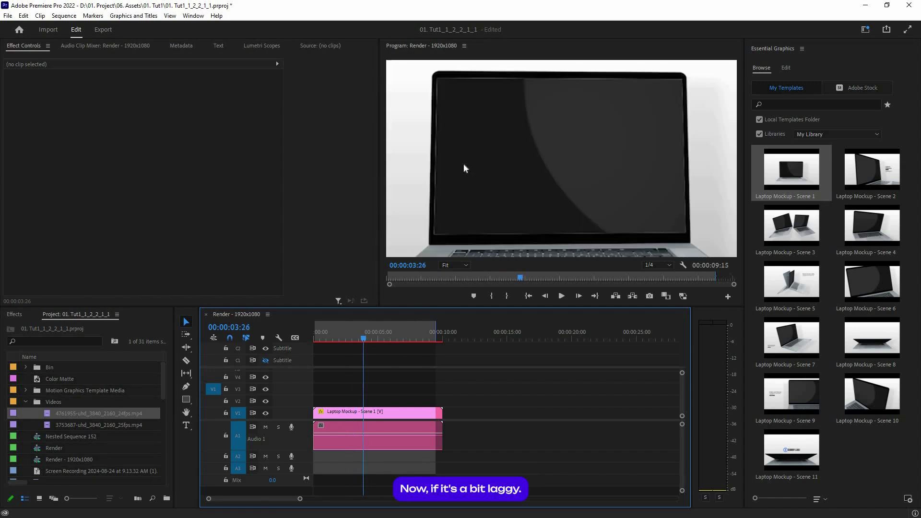
- Check the Playback Resolution and Paused Resolution options of the program monitor
{"action": "right_click", "coordinate": [500, 154]}
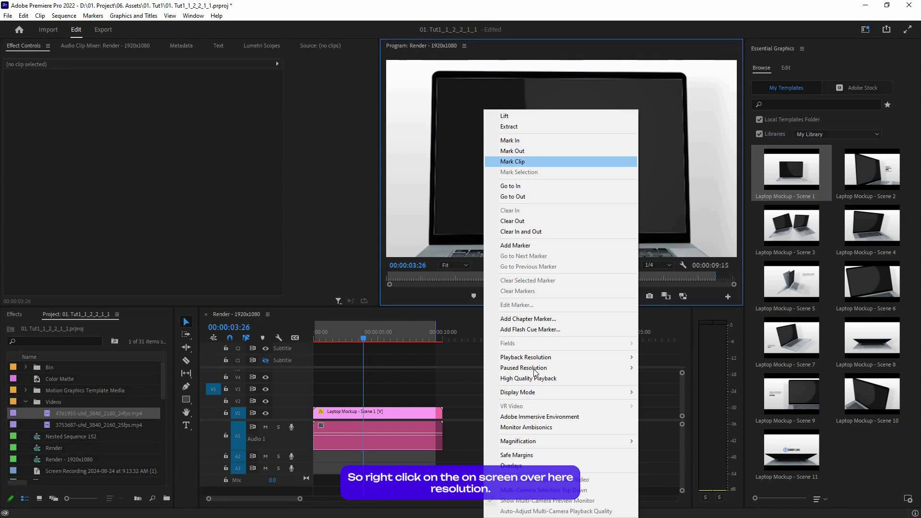
{"action": "mouse_move", "coordinate": [648, 391]}
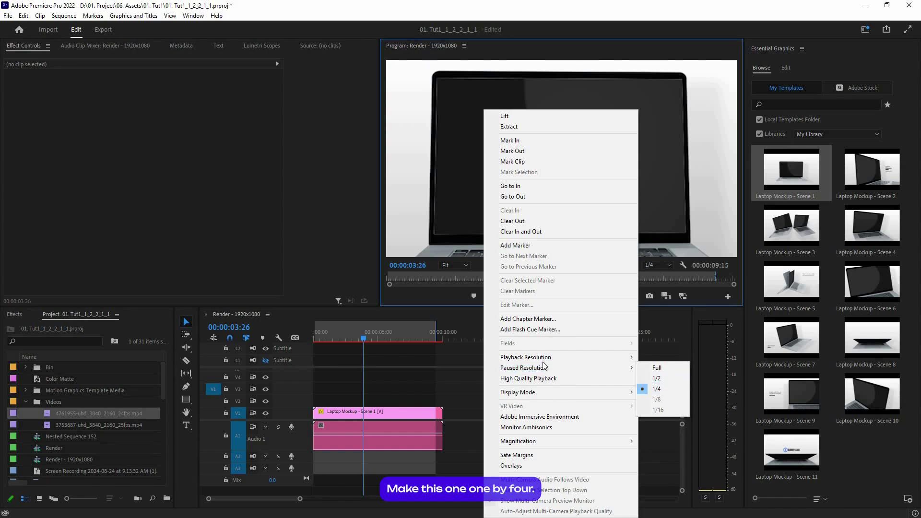
{"action": "mouse_move", "coordinate": [613, 369]}
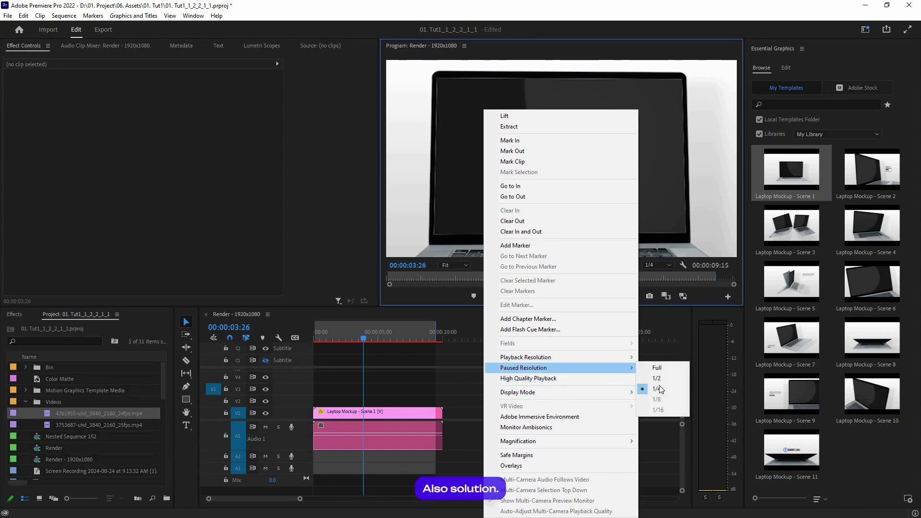
{"action": "left_click", "coordinate": [368, 375]}
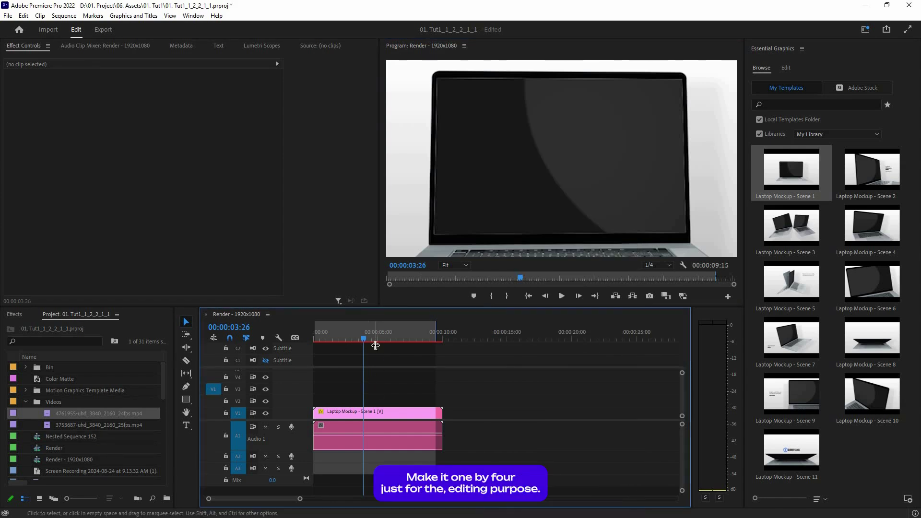
- Fill the Scene 1 clip's Laptop Screen placeholder with 4761955-uhd_3840_2160_24fps.mp4 and preview the result at 00:00:02:18
{"action": "left_click_drag", "start_coordinate": [355, 339], "coordinate": [333, 339]}
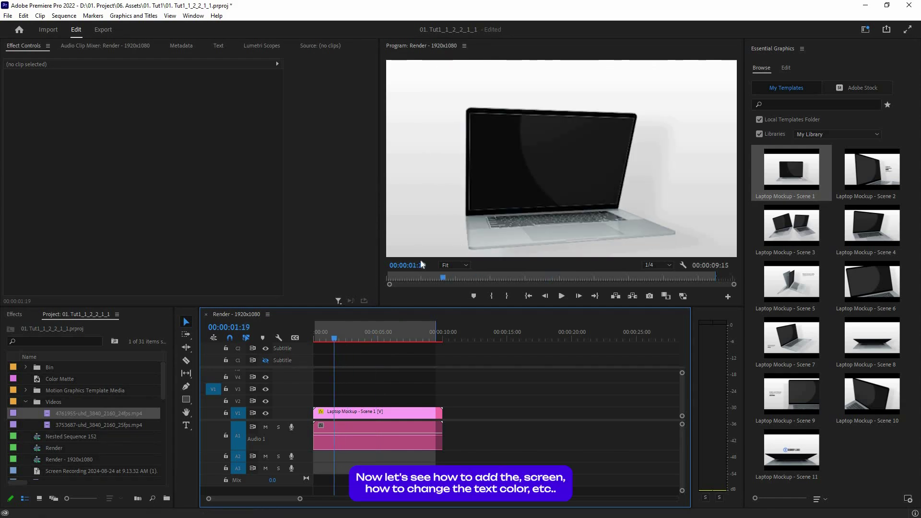
{"action": "left_click", "coordinate": [80, 417]}
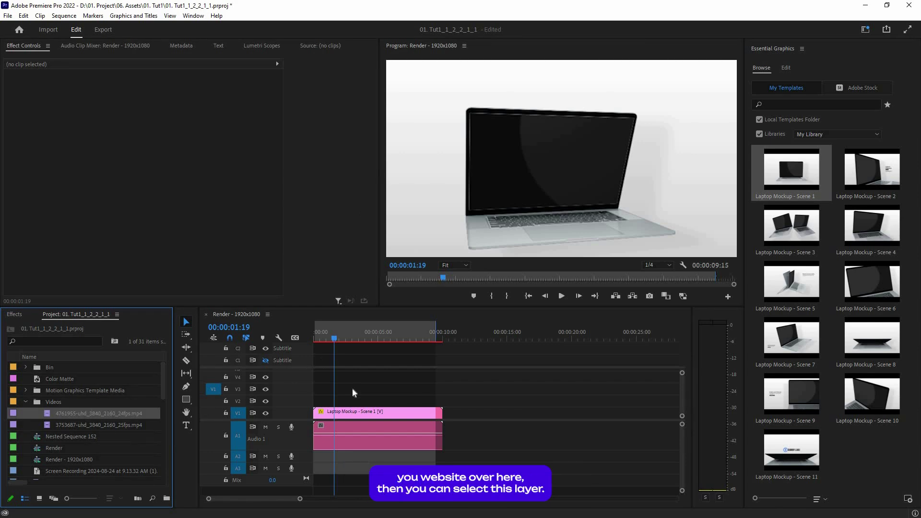
{"action": "left_click", "coordinate": [343, 419]}
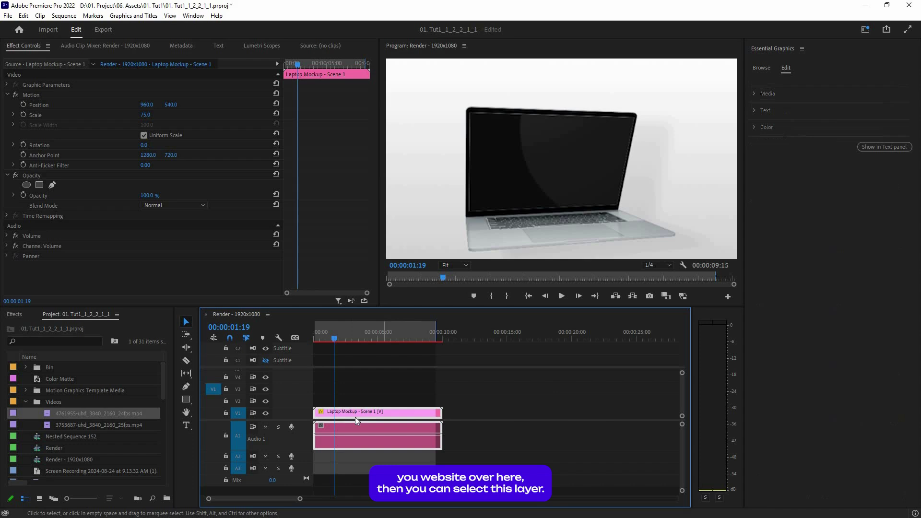
{"action": "left_click", "coordinate": [765, 94]}
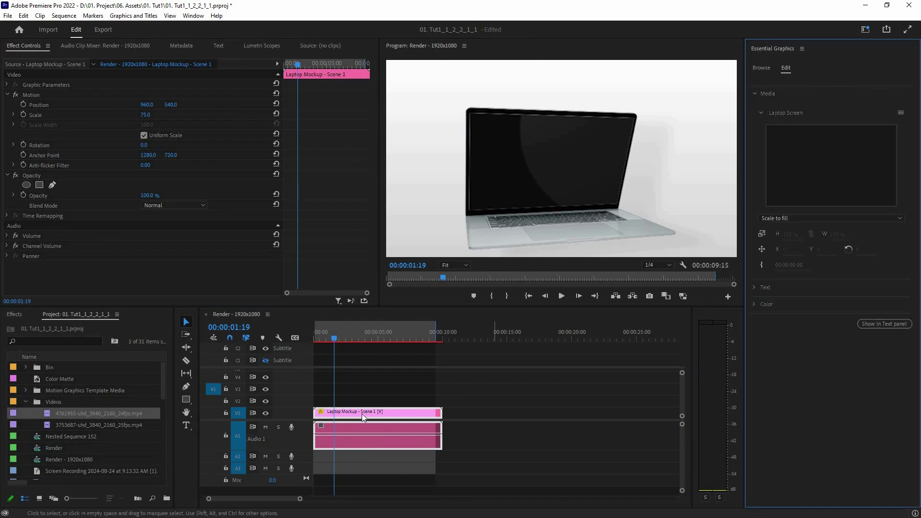
{"action": "left_click_drag", "start_coordinate": [71, 413], "coordinate": [823, 174]}
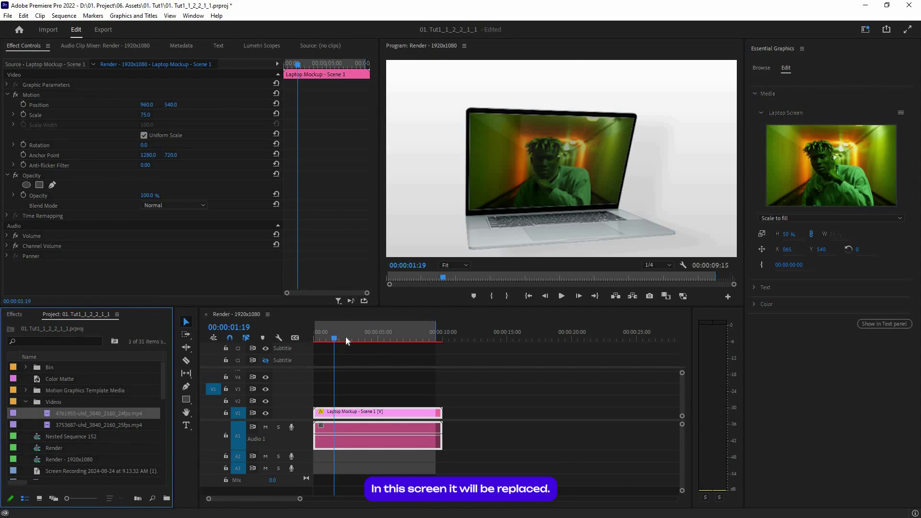
{"action": "left_click", "coordinate": [347, 338]}
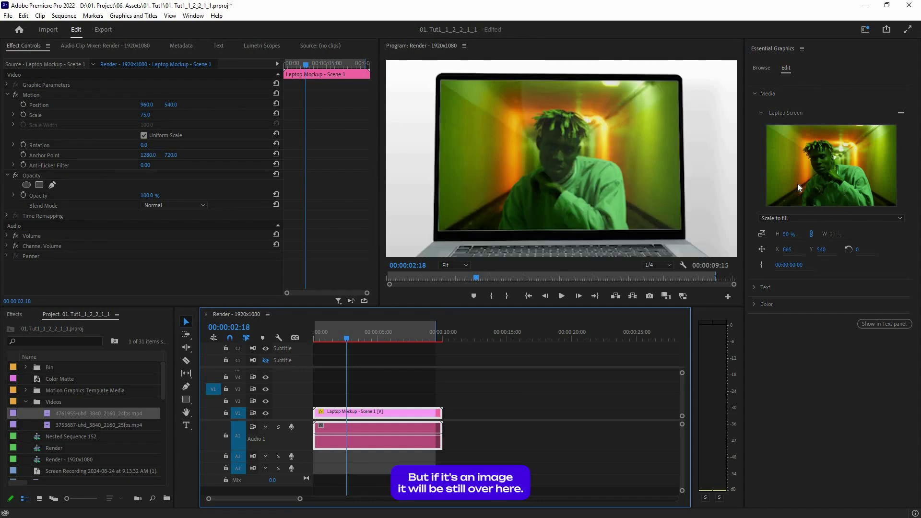
- Replace the Scene 1 clip's title text with "Change texts" near the start of the sequence
{"action": "left_click", "coordinate": [755, 91]}
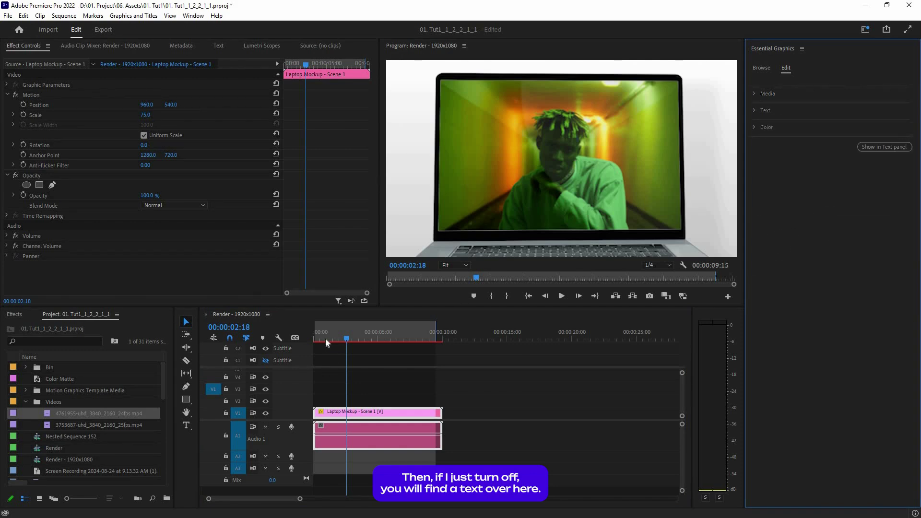
{"action": "left_click_drag", "start_coordinate": [321, 338], "coordinate": [317, 338]}
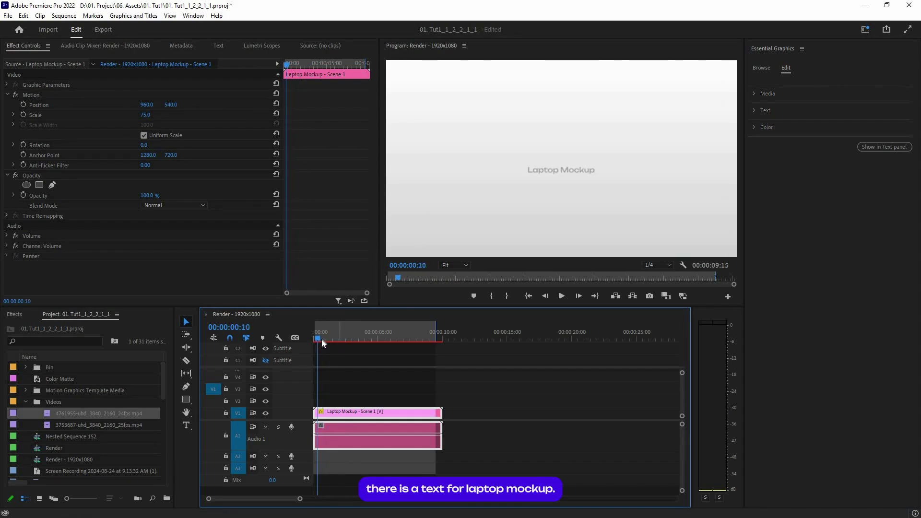
{"action": "left_click", "coordinate": [756, 109]}
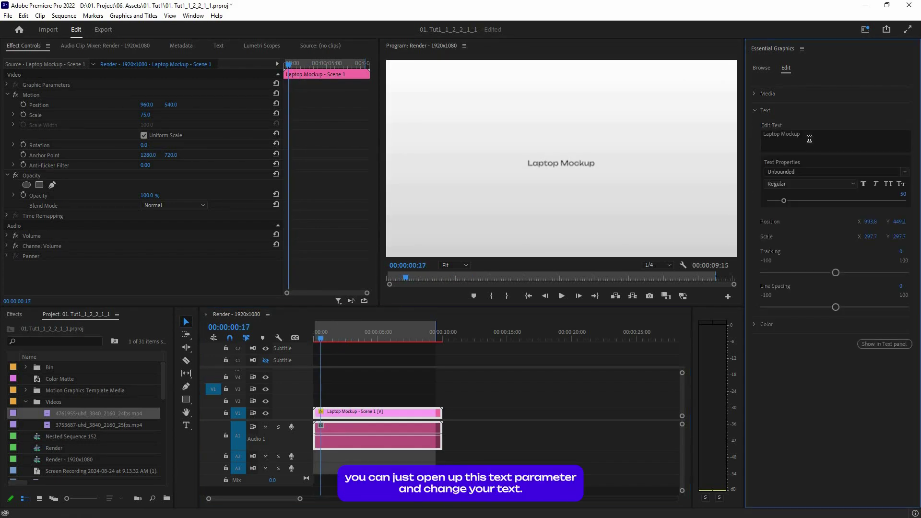
{"action": "left_click", "coordinate": [789, 142]}
{"action": "type", "text": "C"}
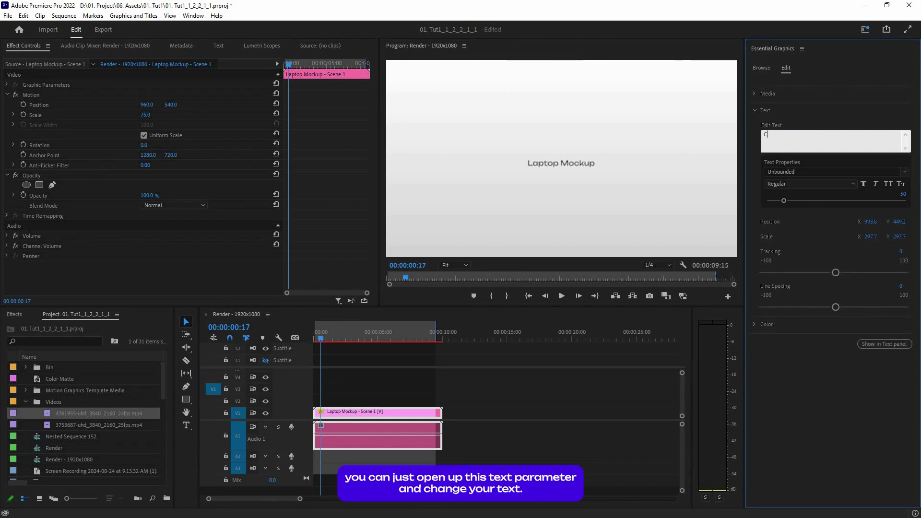
{"action": "type", "text": "hange texts"}
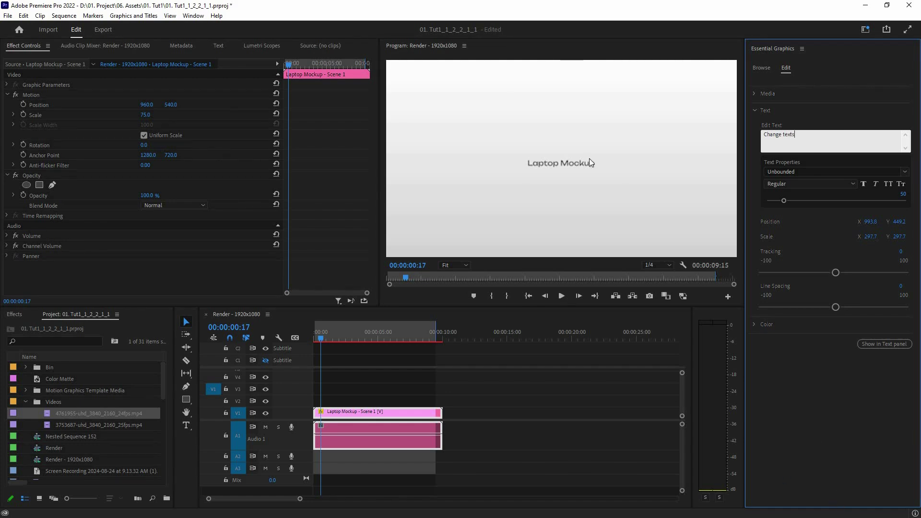
{"action": "left_click", "coordinate": [814, 155]}
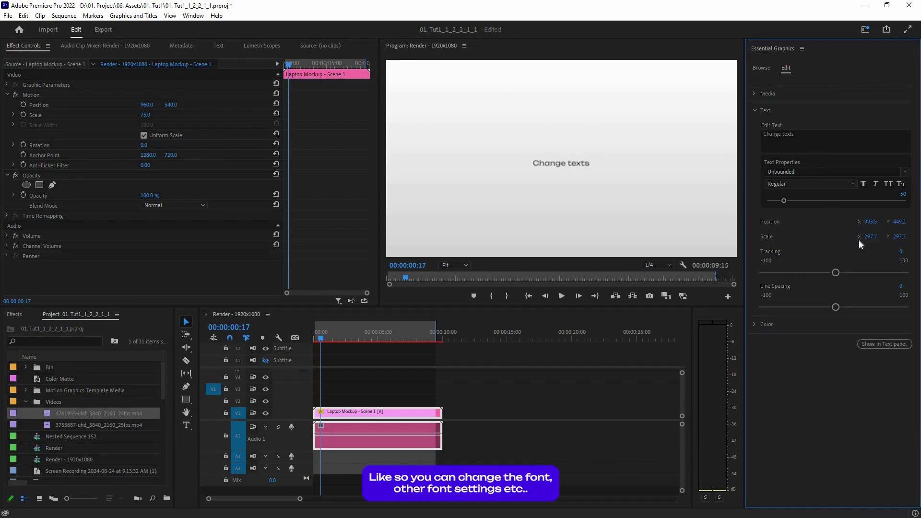
{"action": "left_click", "coordinate": [755, 110]}
- Set the Scene 1 clip's Text Color to a light grey
{"action": "left_click", "coordinate": [757, 126]}
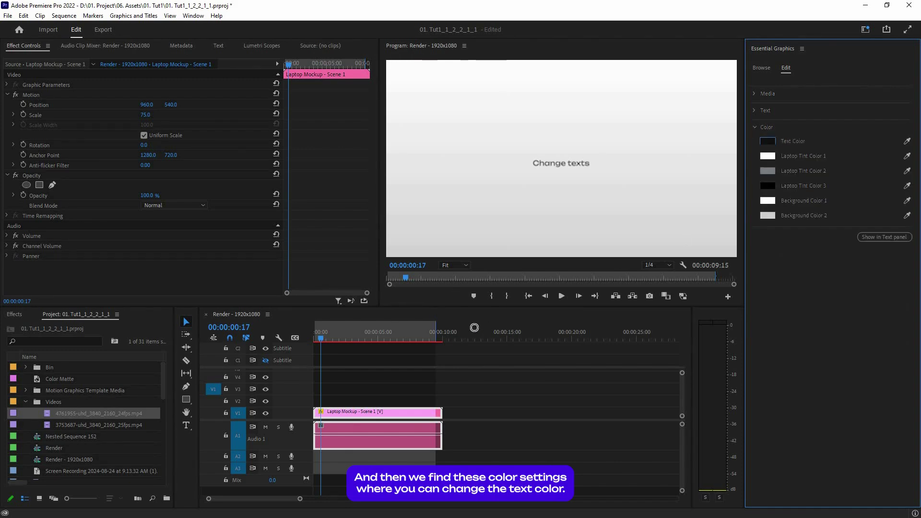
{"action": "left_click", "coordinate": [767, 140]}
{"action": "left_click_drag", "start_coordinate": [361, 223], "coordinate": [419, 274]}
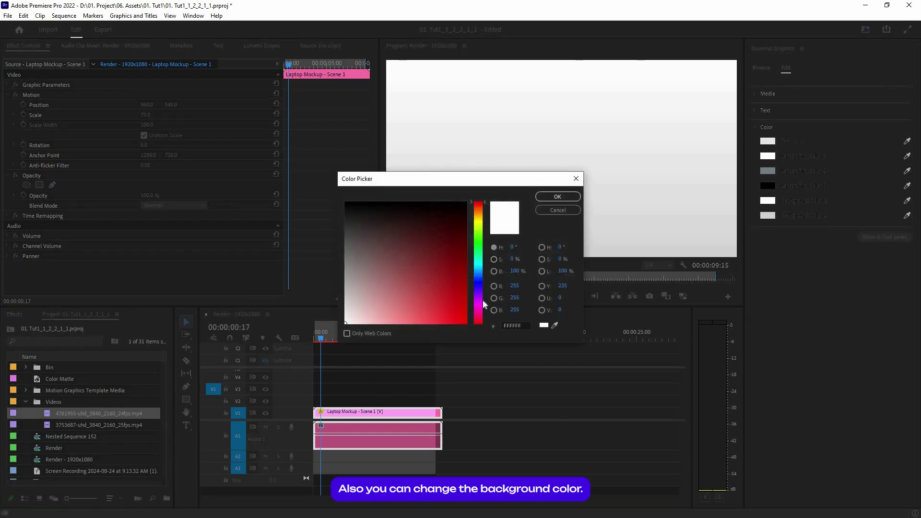
- Set the Scene 1 clip's Background Color 1 to orange FF4D07 and Background Color 2 to purple 7011FF
{"action": "left_click", "coordinate": [482, 299]}
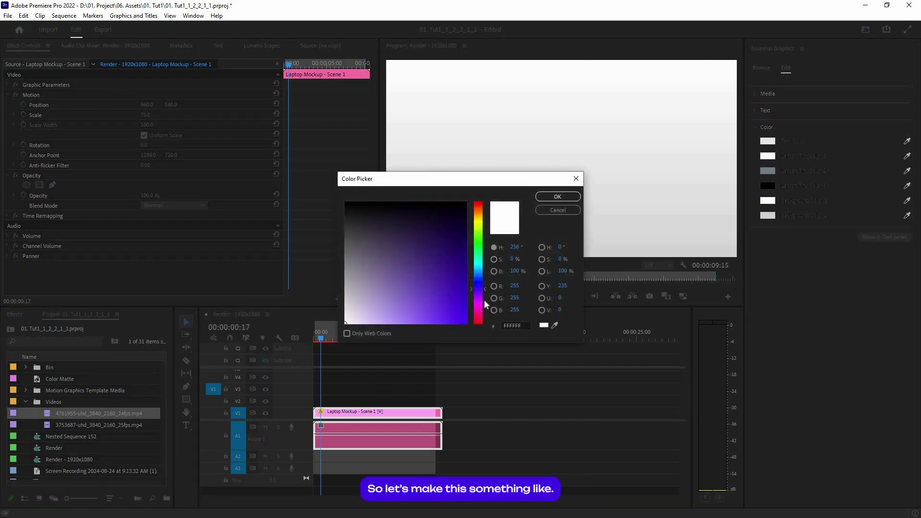
{"action": "left_click", "coordinate": [482, 311]}
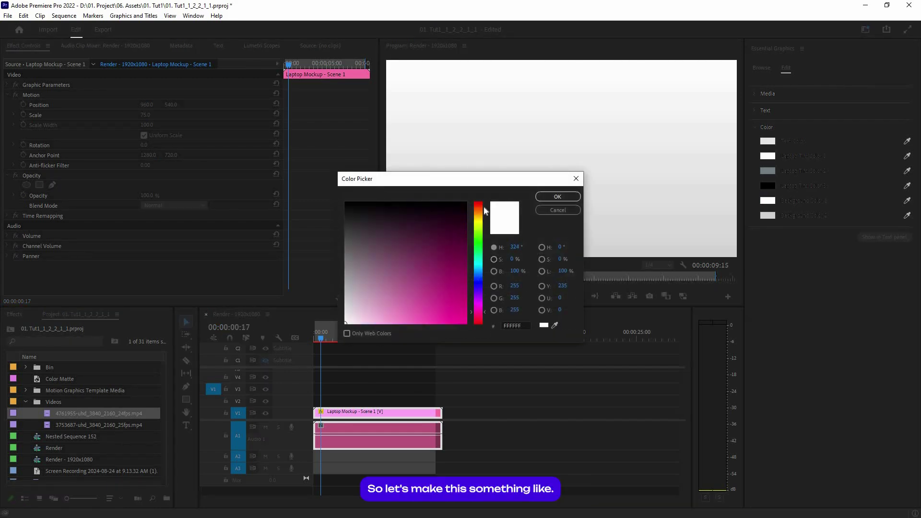
{"action": "left_click_drag", "start_coordinate": [484, 211], "coordinate": [481, 207]}
{"action": "left_click_drag", "start_coordinate": [456, 267], "coordinate": [463, 342]}
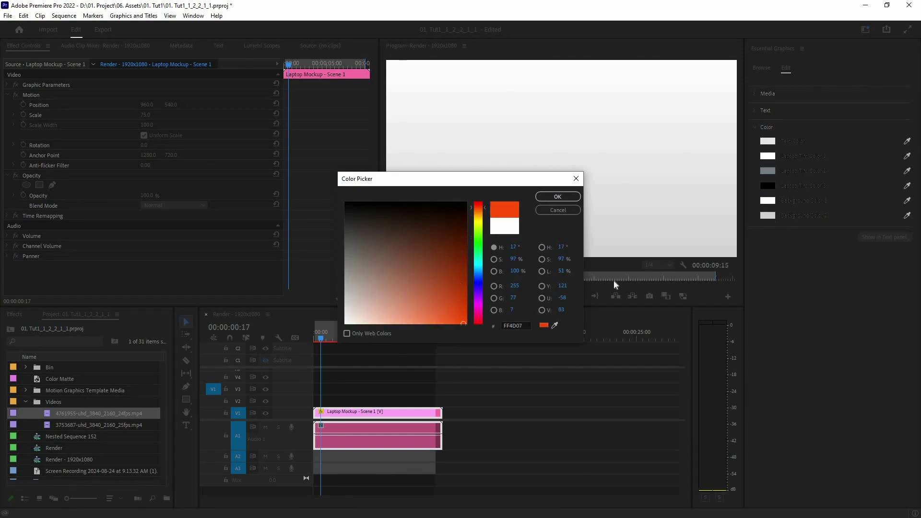
{"action": "left_click", "coordinate": [558, 196]}
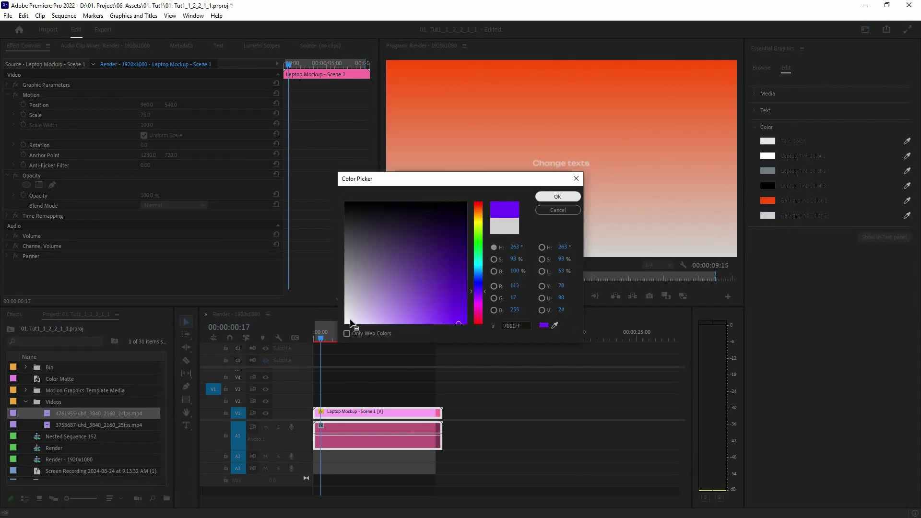
{"action": "key", "text": "Return"}
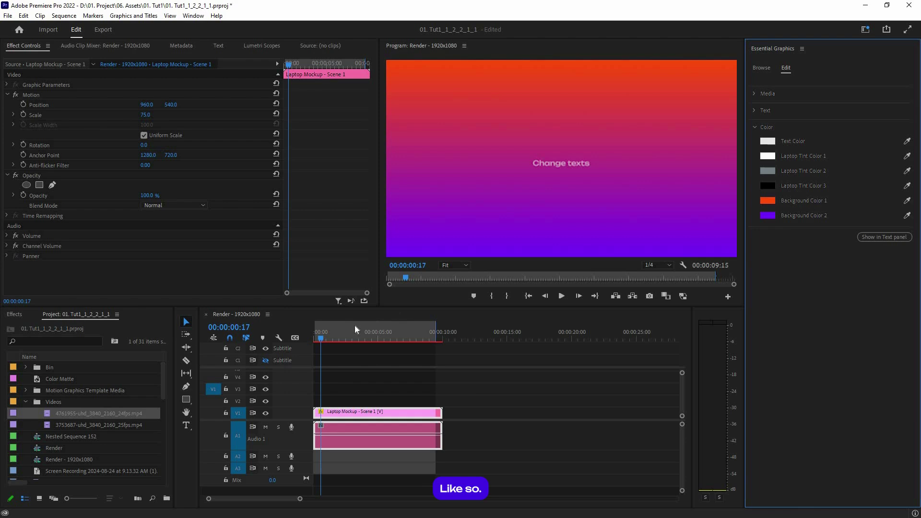
- Try bright red as the Scene 1 clip's Laptop Tint Color 3 with the laptop in view at 00:00:04:04, and undo it
{"action": "left_click", "coordinate": [348, 338]}
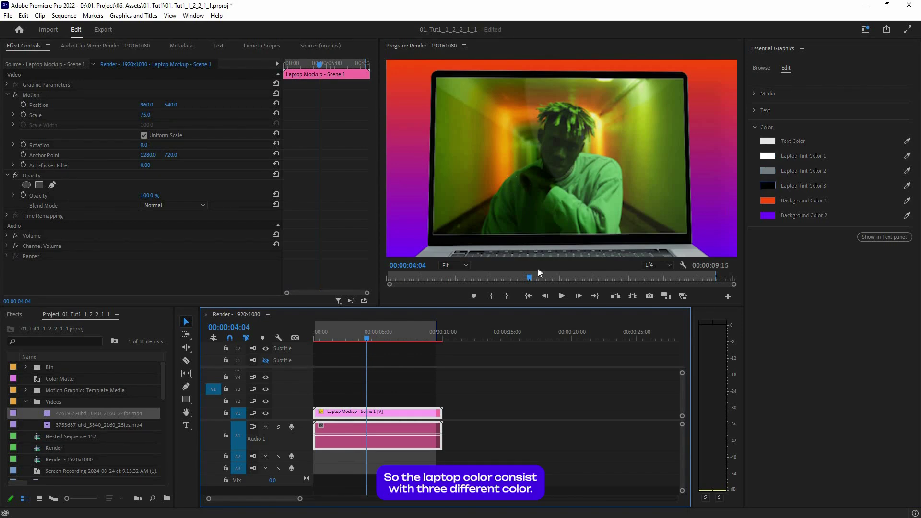
{"action": "left_click", "coordinate": [768, 186]}
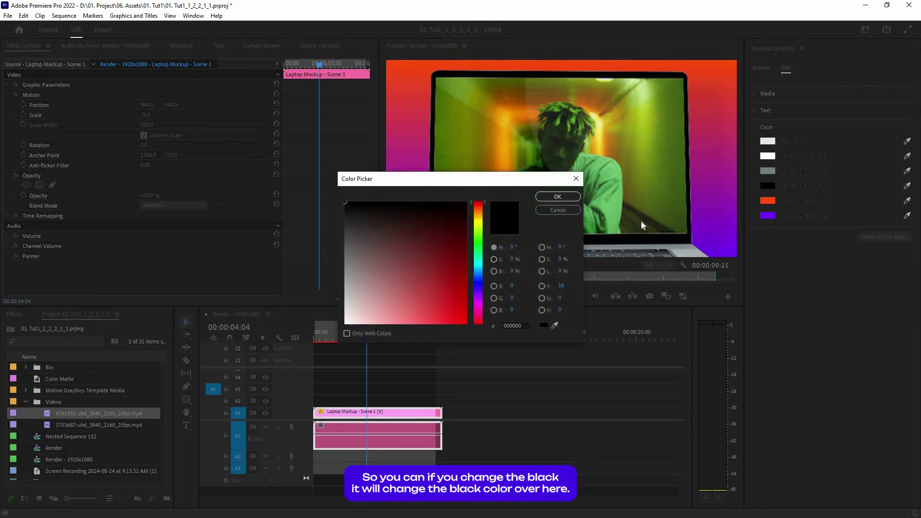
{"action": "left_click", "coordinate": [465, 322]}
{"action": "left_click", "coordinate": [557, 196]}
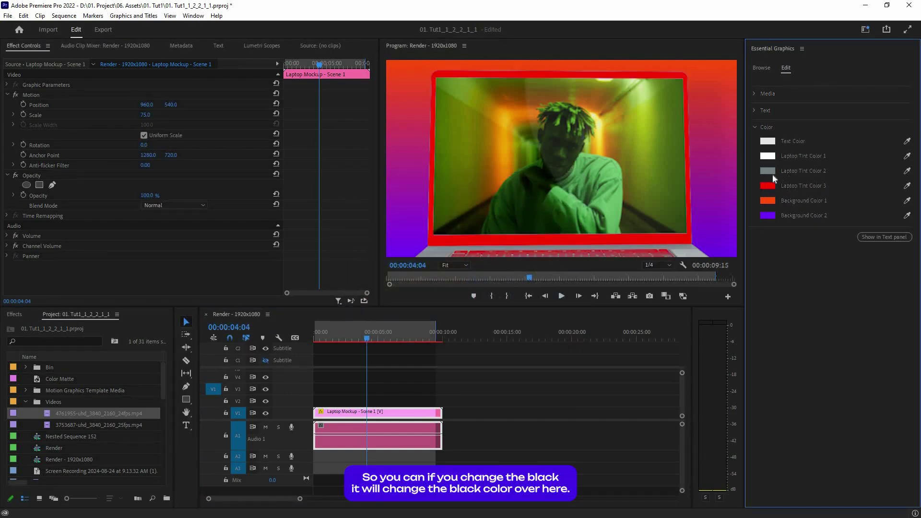
{"action": "key", "text": "ctrl+z"}
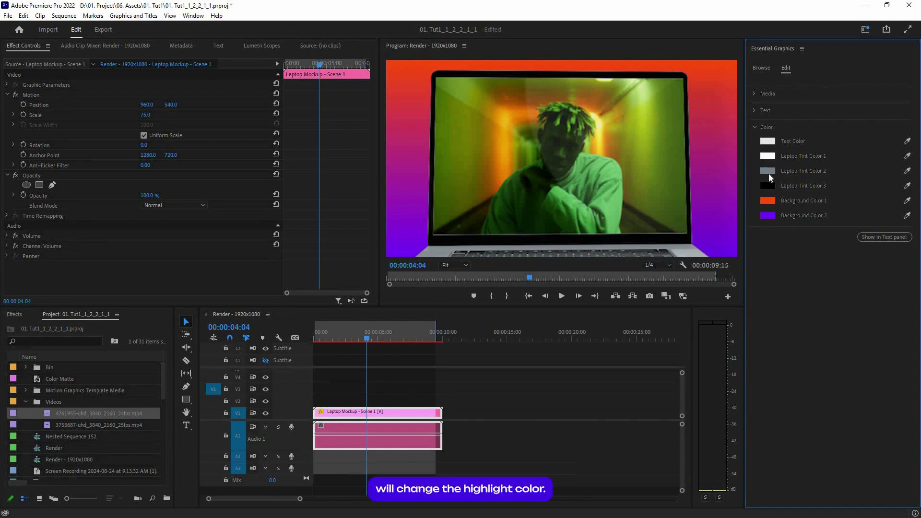
- Set the Scene 1 clip's Laptop Tint Color 2 to light blue 6FA0BE and preview the laptop around 00:00:05:14
{"action": "left_click", "coordinate": [770, 169]}
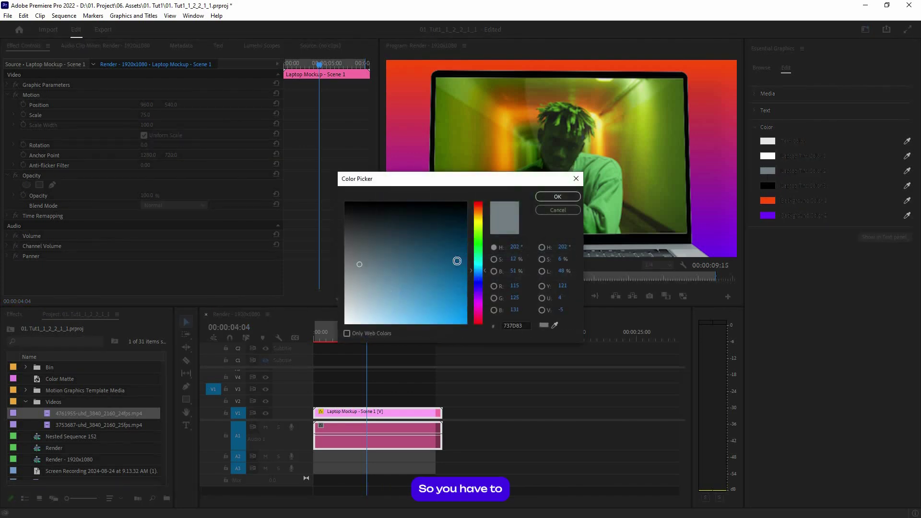
{"action": "left_click", "coordinate": [387, 287]}
{"action": "left_click", "coordinate": [556, 197]}
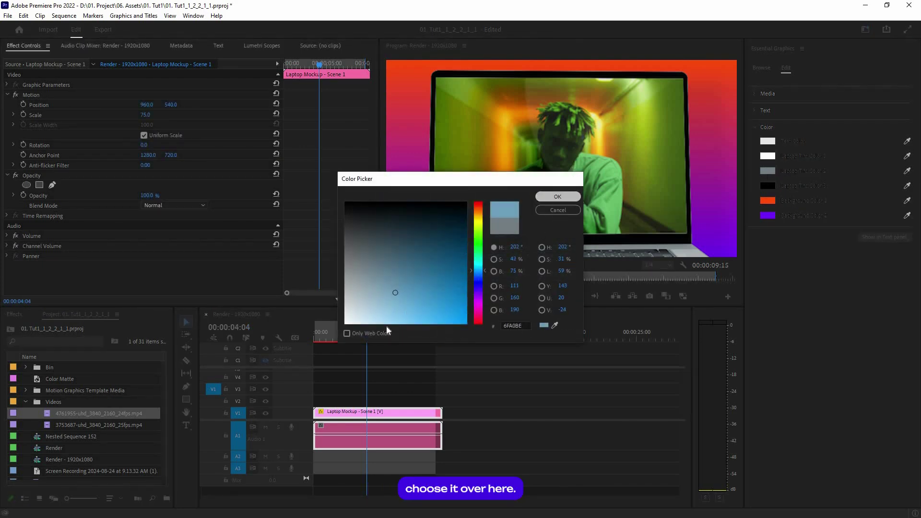
{"action": "left_click", "coordinate": [340, 338]}
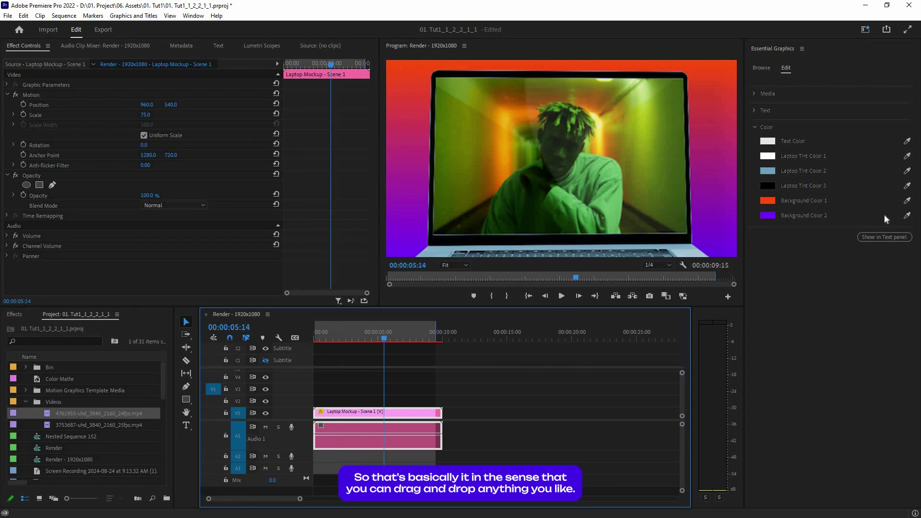
- Place the Laptop Mockup - Scene 7 template after the Scene 1 clip on V1 and inspect its text box enlarged at 00:00:13:29
{"action": "left_click", "coordinate": [761, 68]}
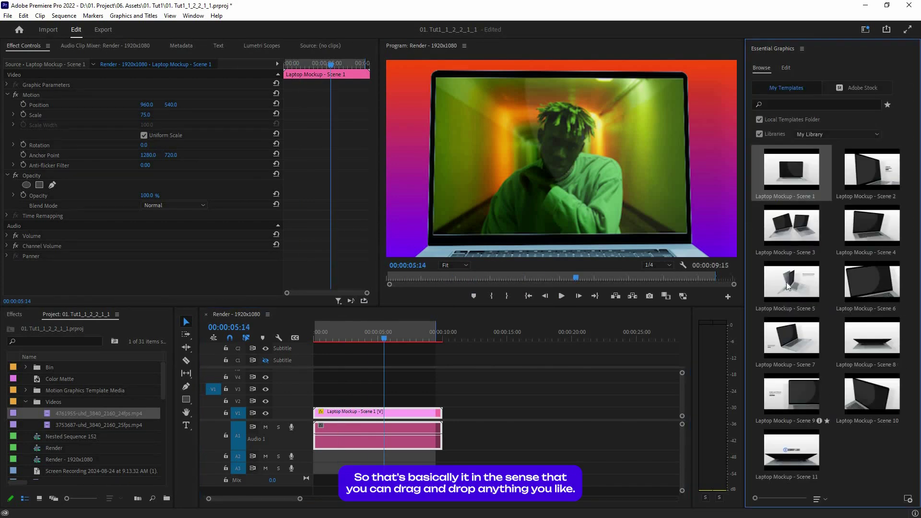
{"action": "left_click_drag", "start_coordinate": [791, 283], "coordinate": [459, 418]}
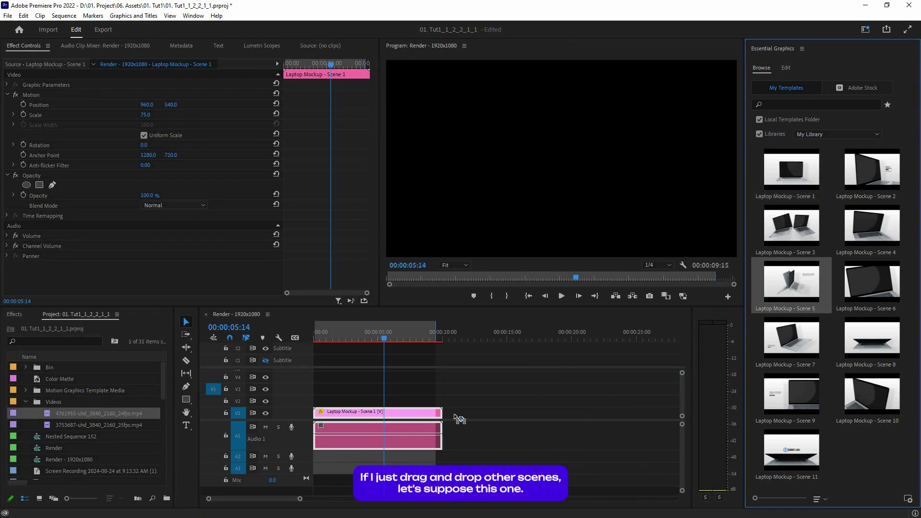
{"action": "left_click", "coordinate": [494, 334]}
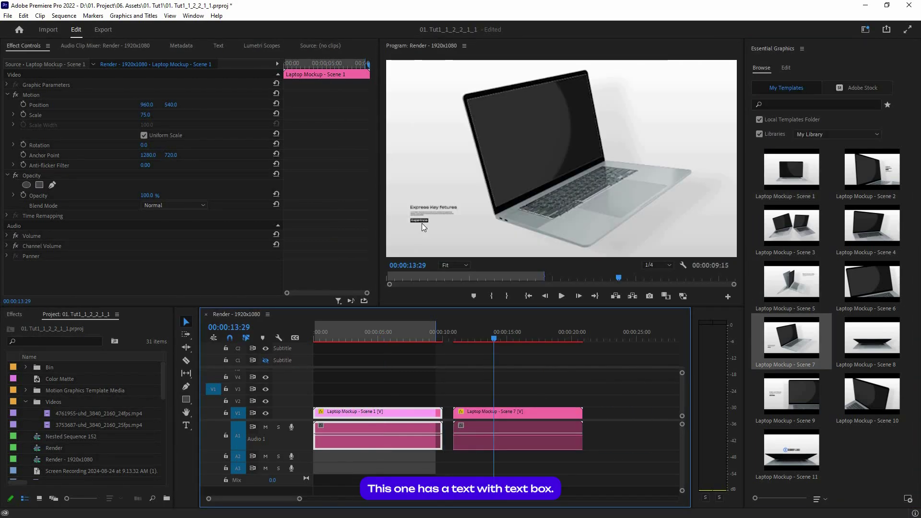
{"action": "key", "text": "grave"}
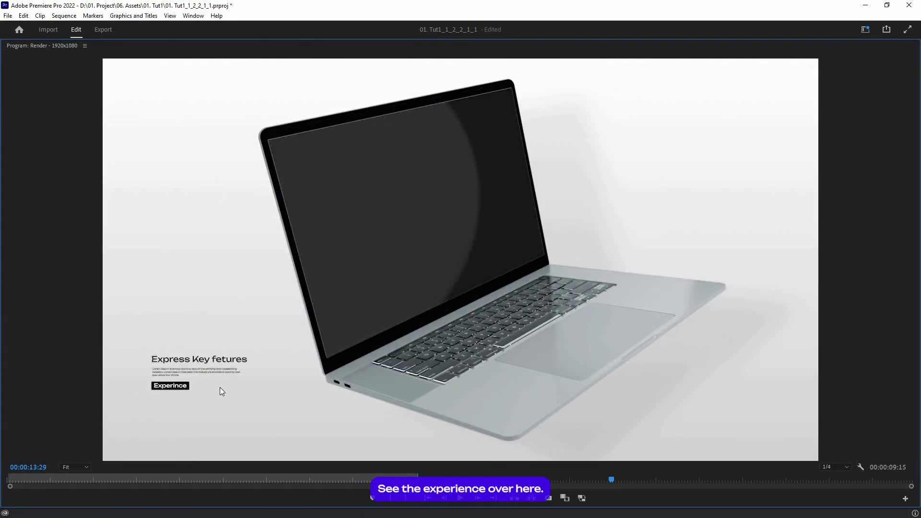
{"action": "key", "text": "grave"}
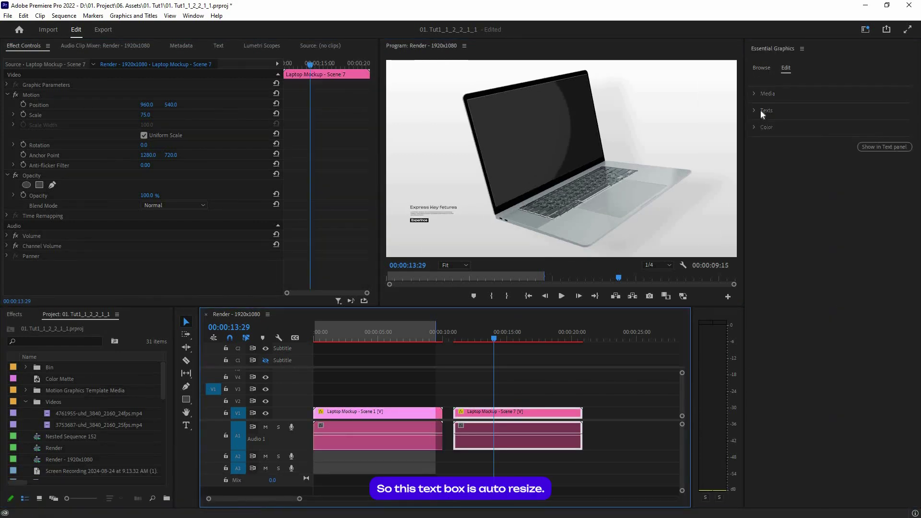
- Change the Scene 7 clip's Text 3 to "Change texts here" and check the text box in an enlarged preview
{"action": "left_click", "coordinate": [761, 110]}
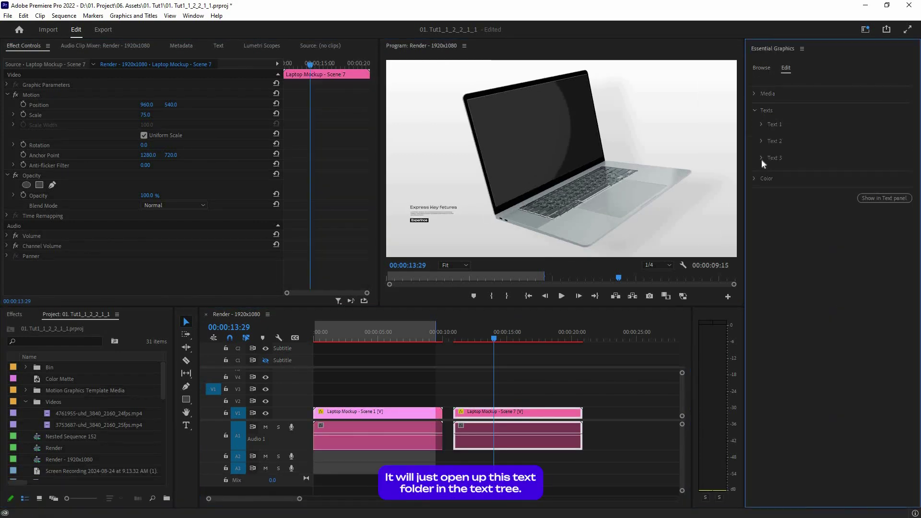
{"action": "left_click", "coordinate": [762, 160]}
{"action": "left_click", "coordinate": [775, 180]}
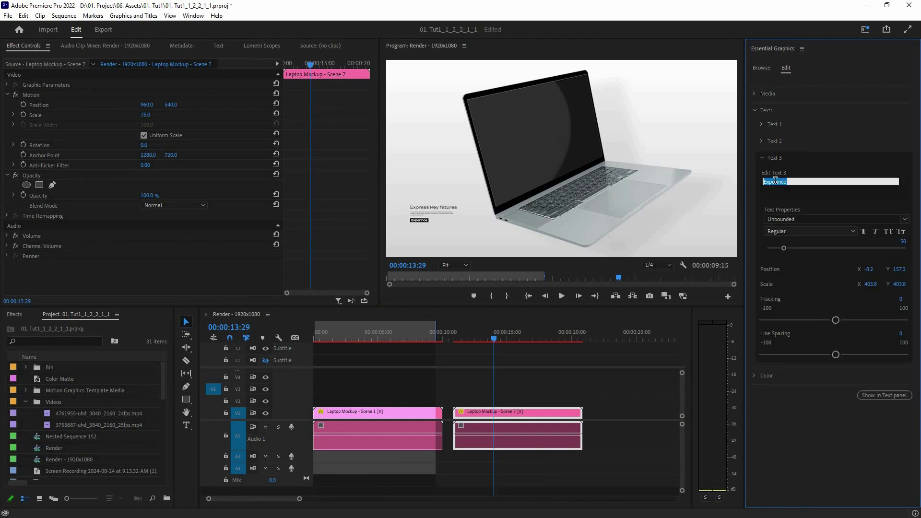
{"action": "type", "text": "Change texts here"}
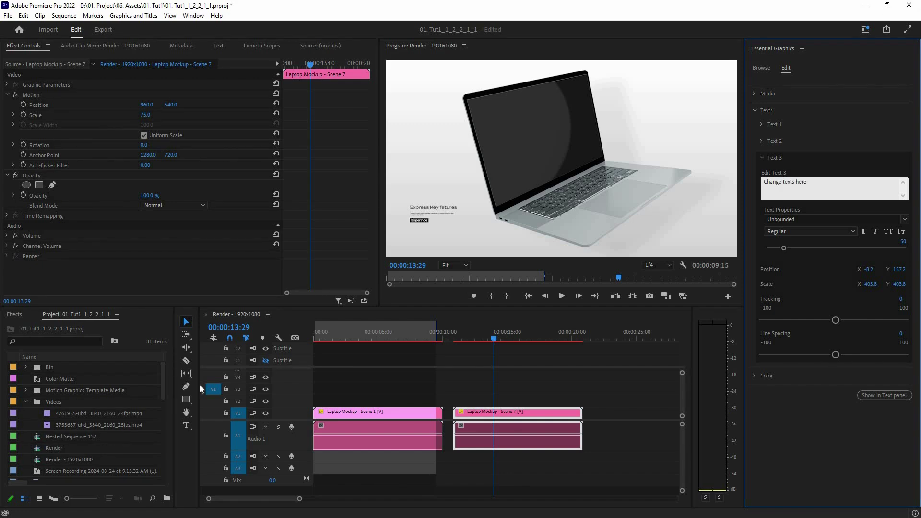
{"action": "left_click", "coordinate": [199, 388]}
{"action": "key", "text": "grave"}
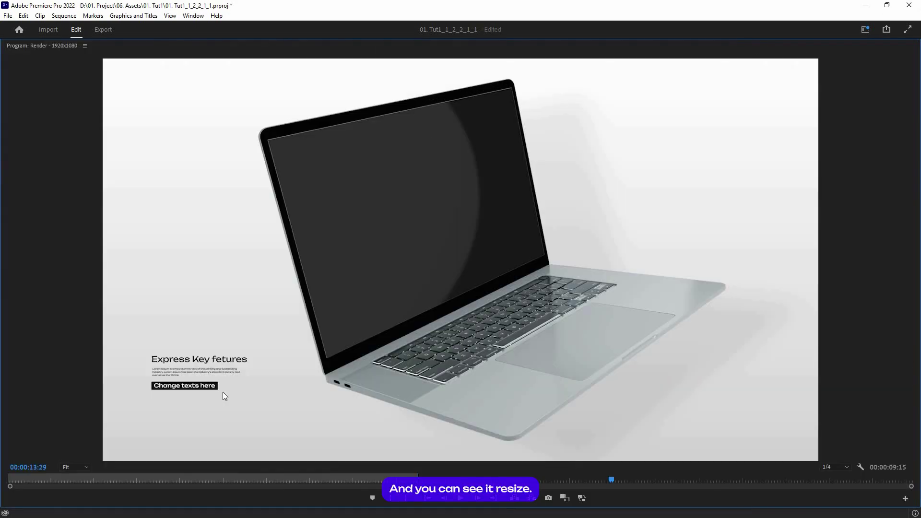
{"action": "key", "text": "grave"}
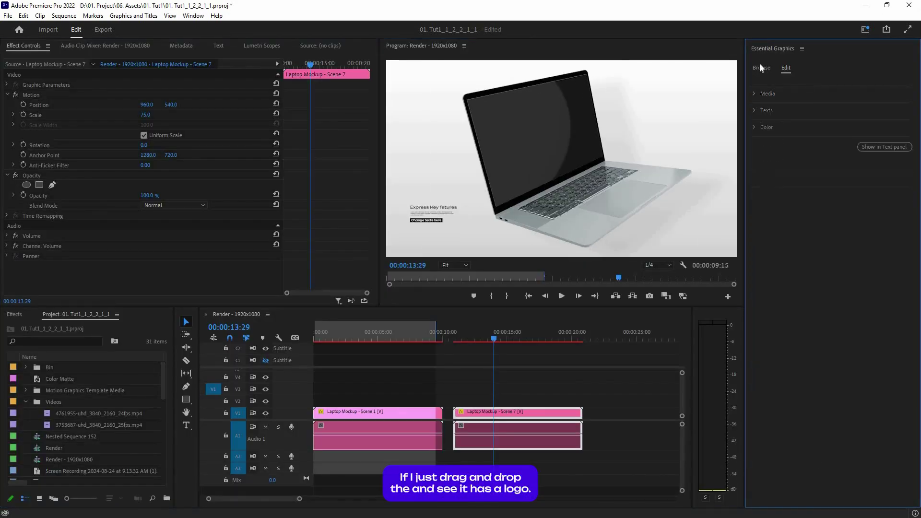
- Place the Laptop Mockup - Scene 11 template after the Scene 7 clip on V1 and preview it at 00:00:28:04
{"action": "left_click", "coordinate": [761, 68]}
{"action": "left_click_drag", "start_coordinate": [791, 338], "coordinate": [613, 420]}
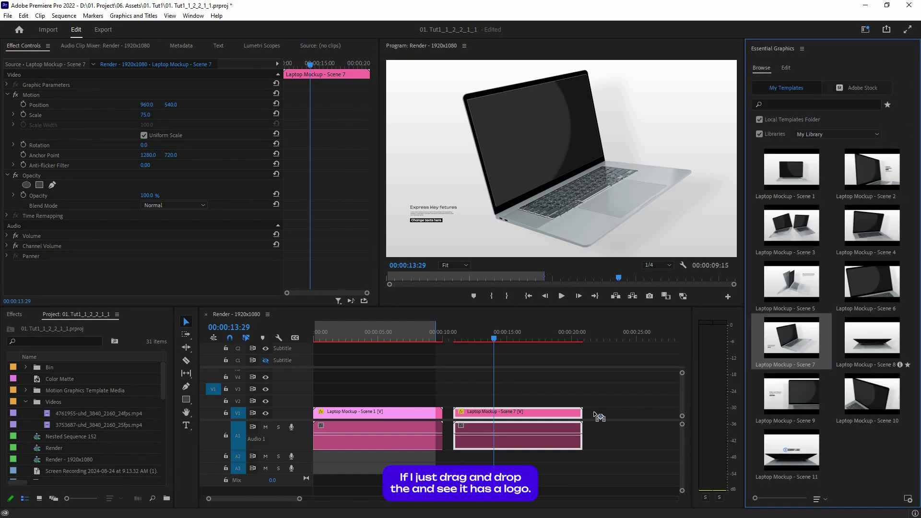
{"action": "left_click_drag", "start_coordinate": [599, 416], "coordinate": [597, 415]}
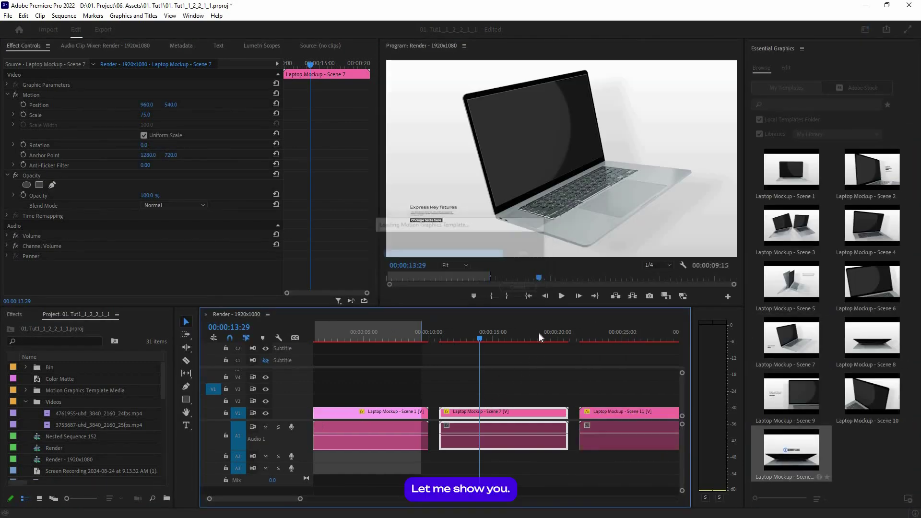
{"action": "scroll", "coordinate": [539, 334], "scroll_direction": "down", "scroll_amount": 2}
{"action": "left_click", "coordinate": [576, 335]}
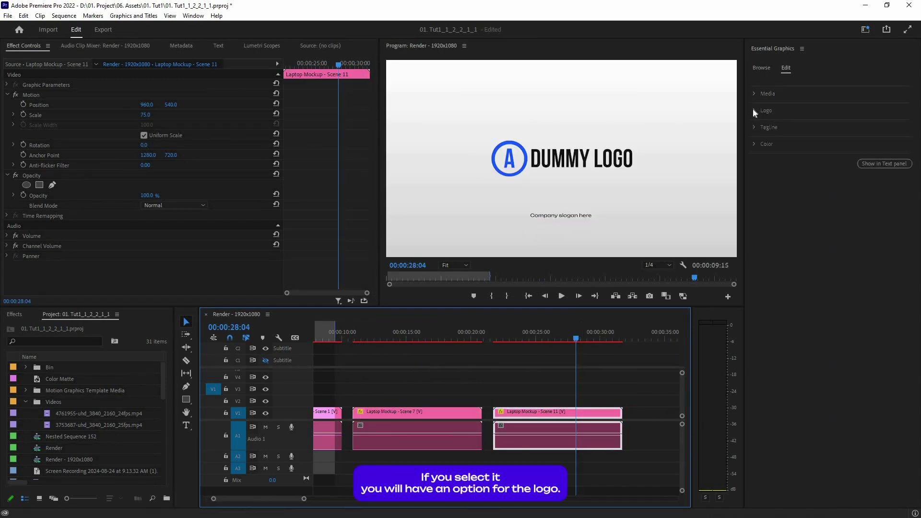
- Examine the Logo and Color settings of the Scene 11 clip
{"action": "left_click", "coordinate": [753, 110]}
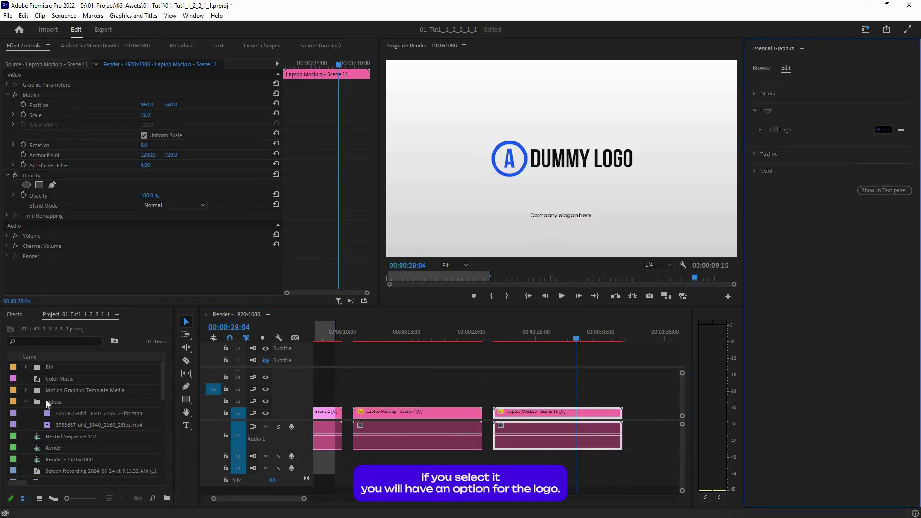
{"action": "left_click", "coordinate": [756, 110]}
{"action": "left_click", "coordinate": [755, 144]}
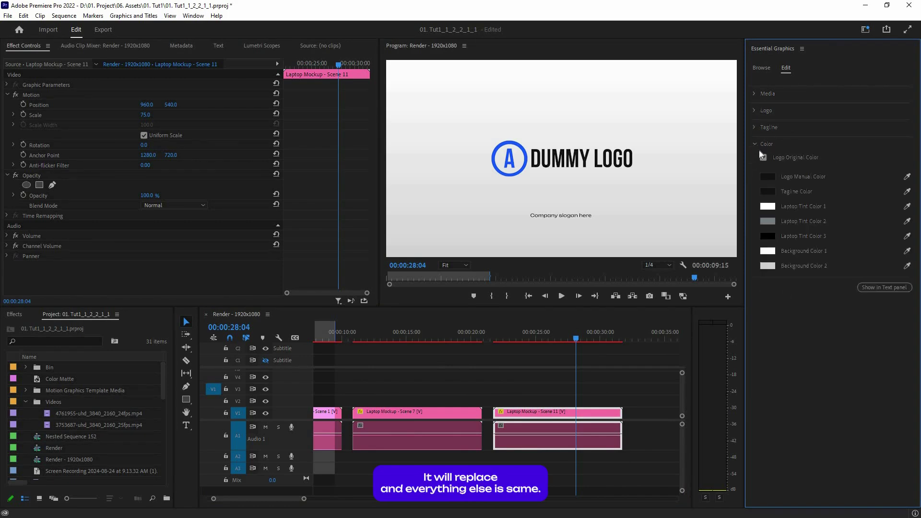